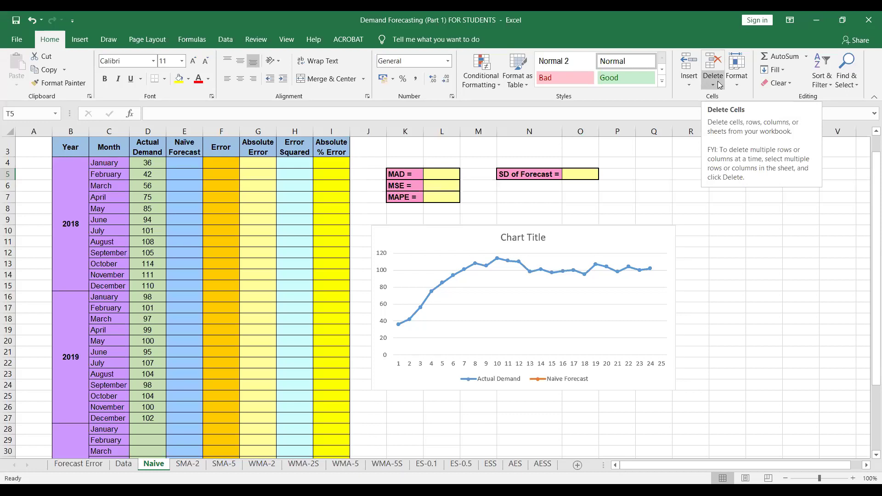
Enter the naïve forecast for February 2018 in E5 as =D4, the previous month's actual demand.
{"action": "left_click", "coordinate": [190, 184]}
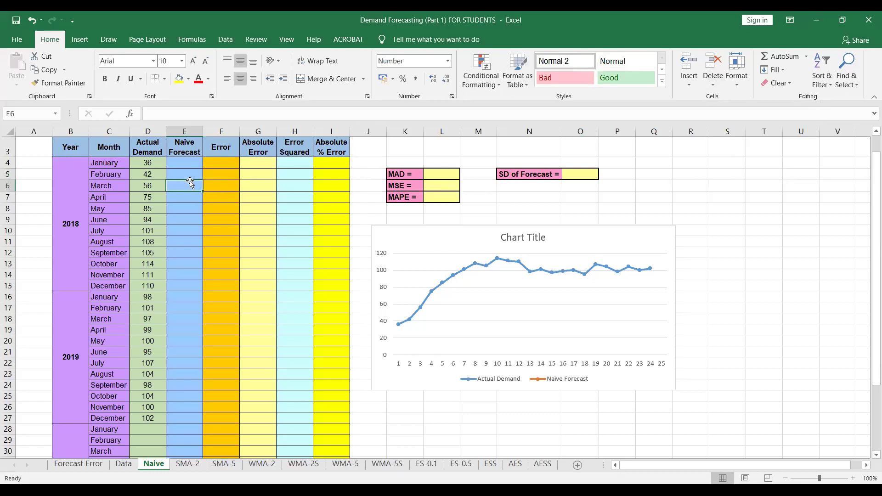
{"action": "left_click", "coordinate": [185, 175]}
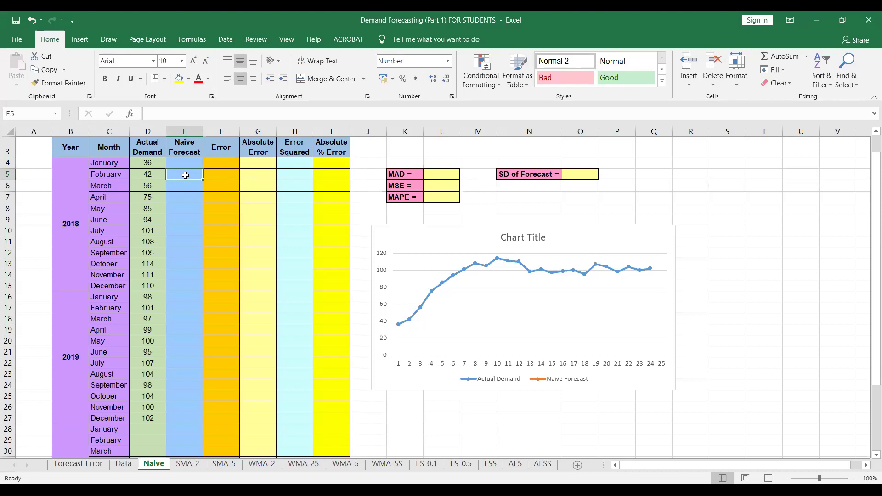
{"action": "type", "text": "="}
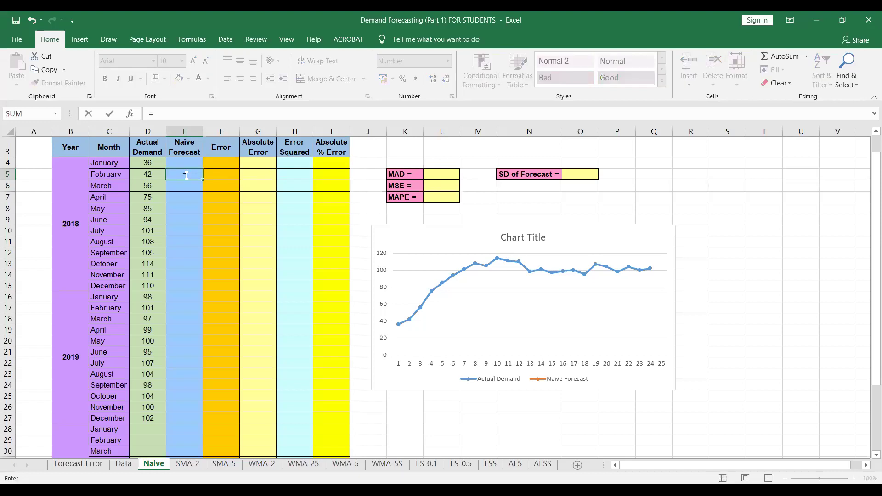
{"action": "left_click", "coordinate": [146, 161]}
{"action": "key", "text": "Return"}
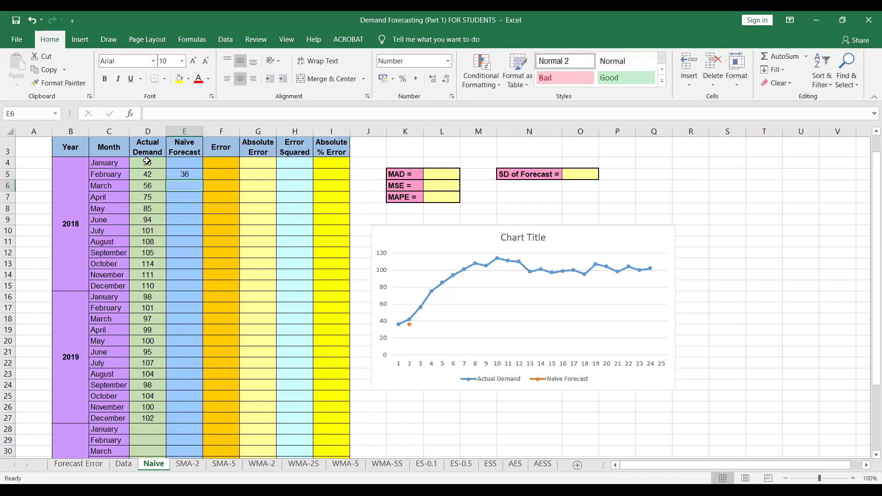
Copy the E5 forecast formula down through E28 and give cell E28 a yellow fill.
{"action": "left_click", "coordinate": [184, 173]}
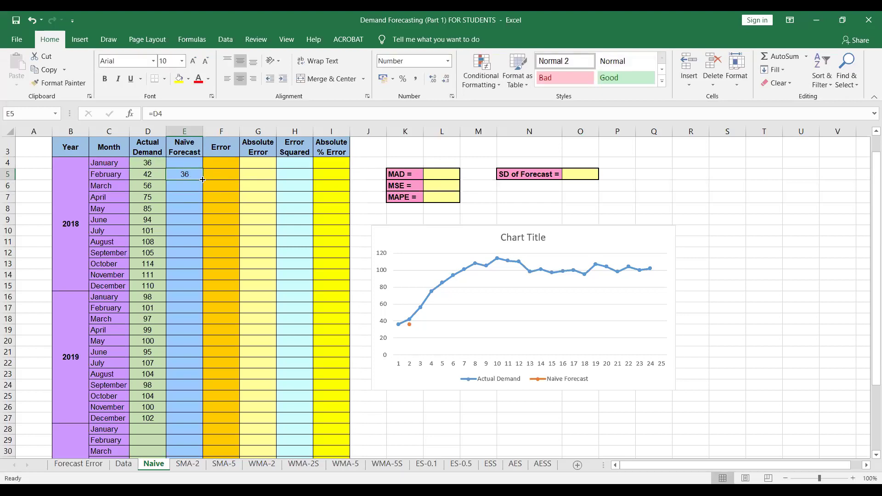
{"action": "left_click_drag", "start_coordinate": [202, 181], "coordinate": [185, 437]}
{"action": "left_click", "coordinate": [186, 430]}
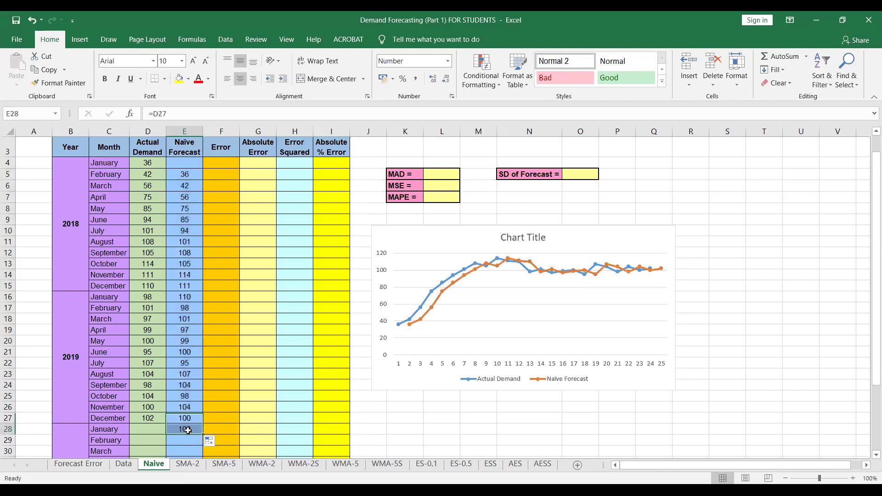
{"action": "left_click", "coordinate": [180, 79]}
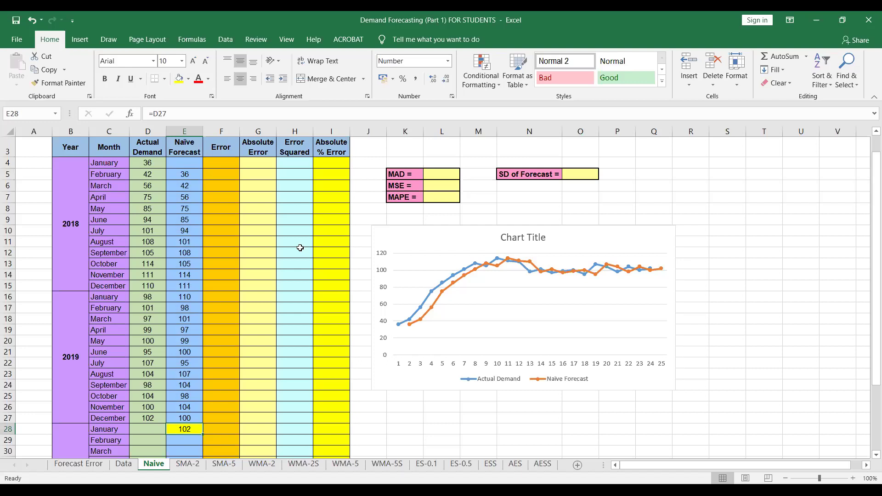
Calculate the forecast error in F5 as =D5-E5 and copy the formula down through F27.
{"action": "left_click", "coordinate": [222, 171]}
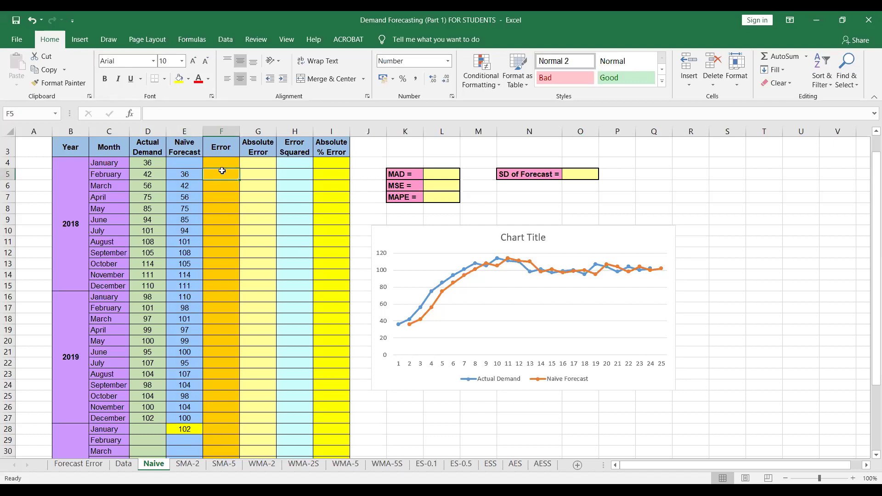
{"action": "type", "text": "="}
{"action": "left_click", "coordinate": [150, 174]}
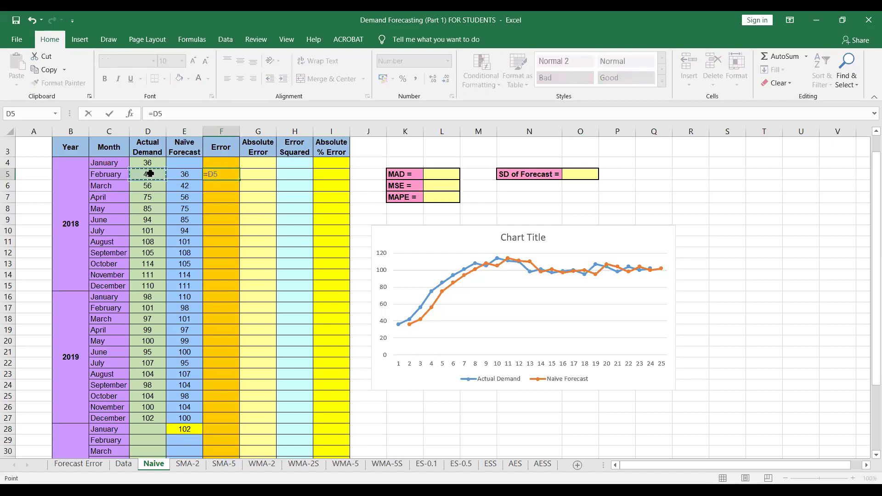
{"action": "type", "text": "-"}
{"action": "left_click", "coordinate": [180, 170]}
{"action": "key", "text": "Return"}
{"action": "left_click", "coordinate": [212, 175]}
{"action": "left_click_drag", "start_coordinate": [239, 180], "coordinate": [236, 423]}
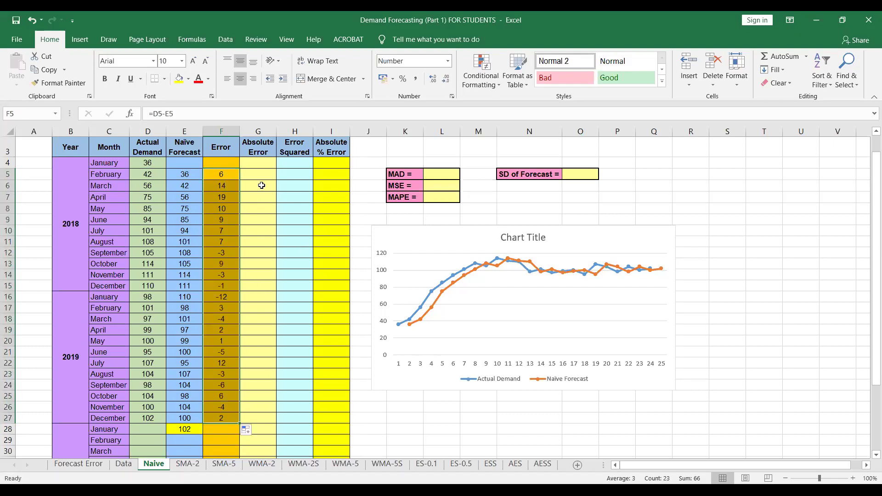
Calculate the absolute error in G5 with =ABS(F5) and copy the formula down through G27.
{"action": "left_click", "coordinate": [258, 172]}
{"action": "type", "text": "="}
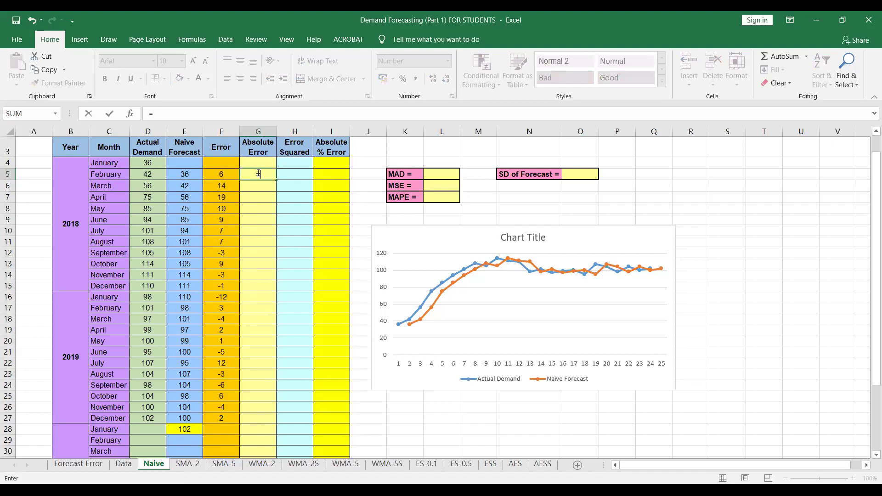
{"action": "type", "text": "abs"}
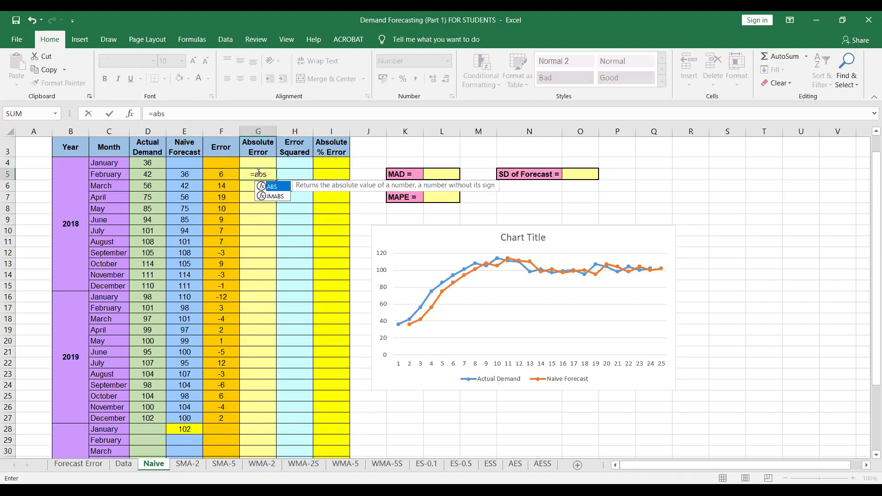
{"action": "type", "text": "("}
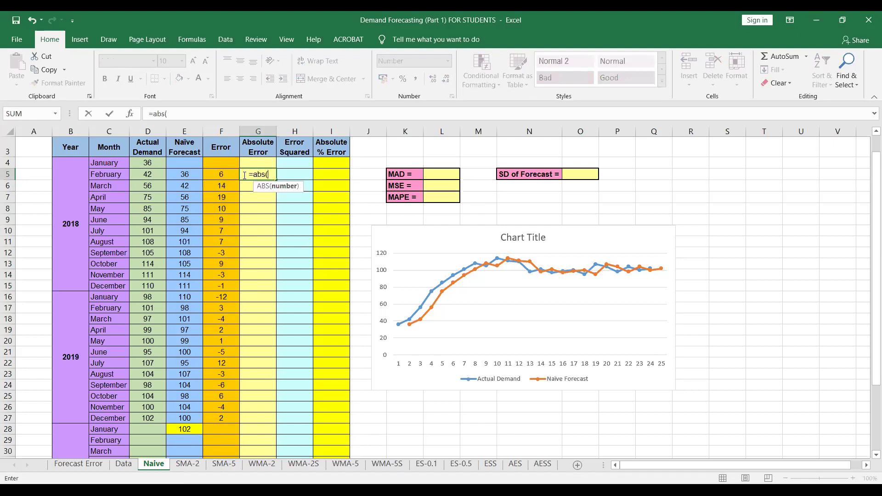
{"action": "left_click", "coordinate": [223, 175]}
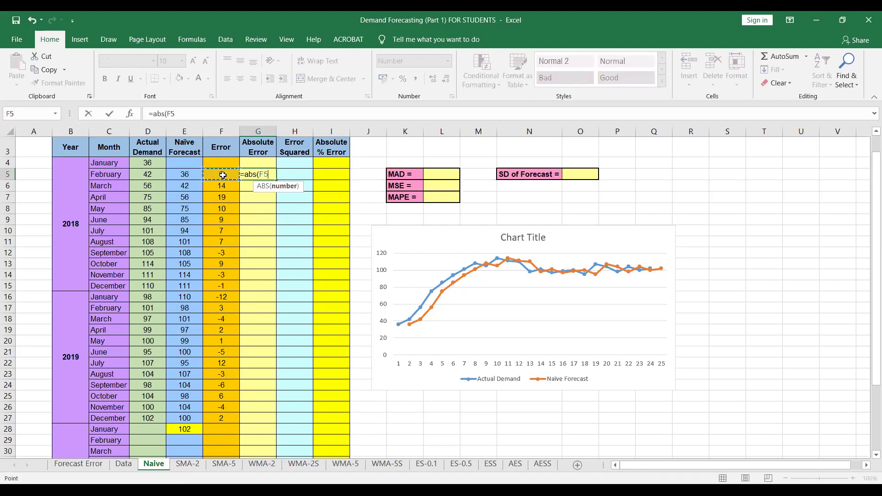
{"action": "type", "text": ")"}
{"action": "key", "text": "Return"}
{"action": "left_click", "coordinate": [257, 174]}
{"action": "left_click_drag", "start_coordinate": [276, 180], "coordinate": [276, 421]}
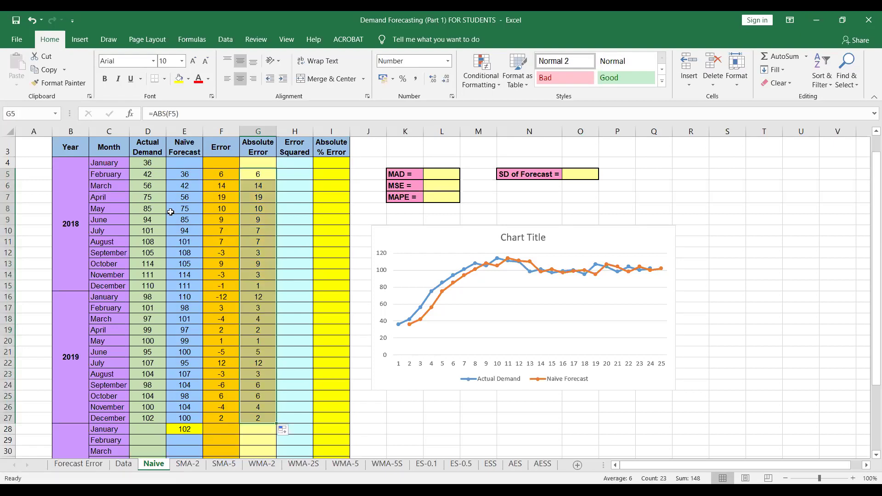
Calculate the squared error in H5 with =(F5)^2 and copy the formula down through H27.
{"action": "left_click", "coordinate": [314, 184]}
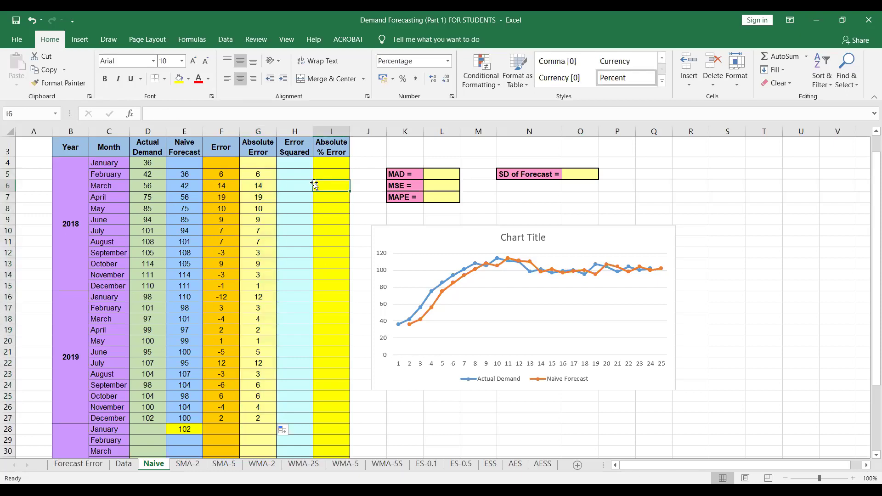
{"action": "left_click", "coordinate": [288, 171]}
{"action": "type", "text": "="}
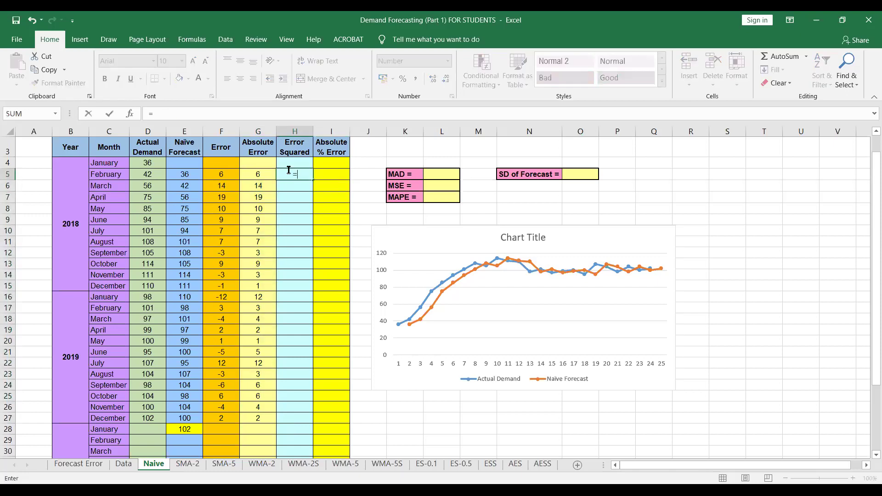
{"action": "type", "text": "("}
{"action": "left_click", "coordinate": [226, 175]}
{"action": "type", "text": ")^2"}
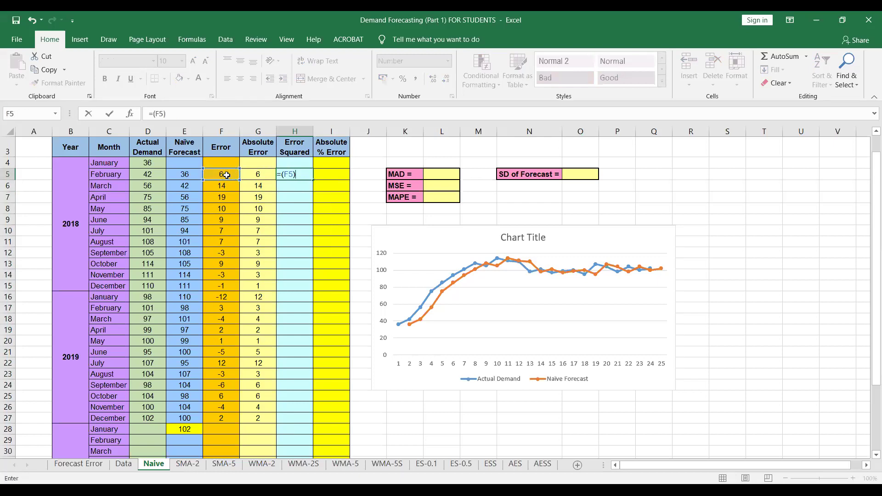
{"action": "key", "text": "Return"}
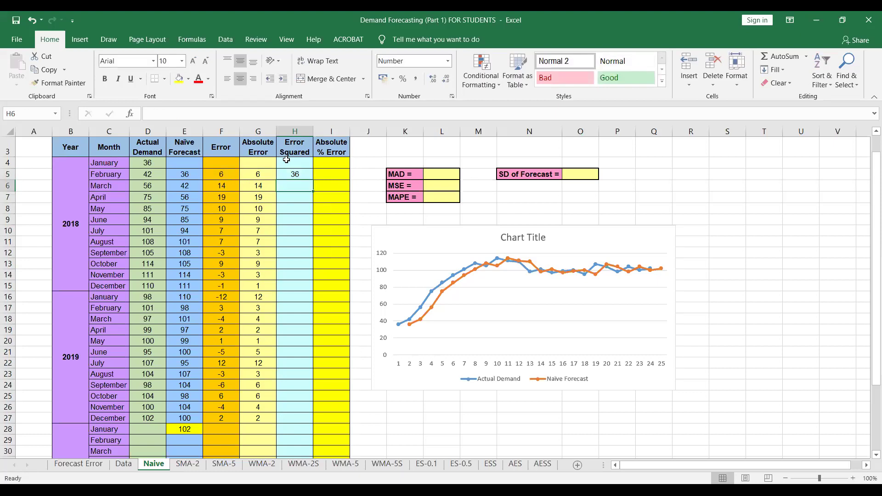
{"action": "left_click", "coordinate": [301, 173]}
{"action": "left_click_drag", "start_coordinate": [312, 180], "coordinate": [303, 426]}
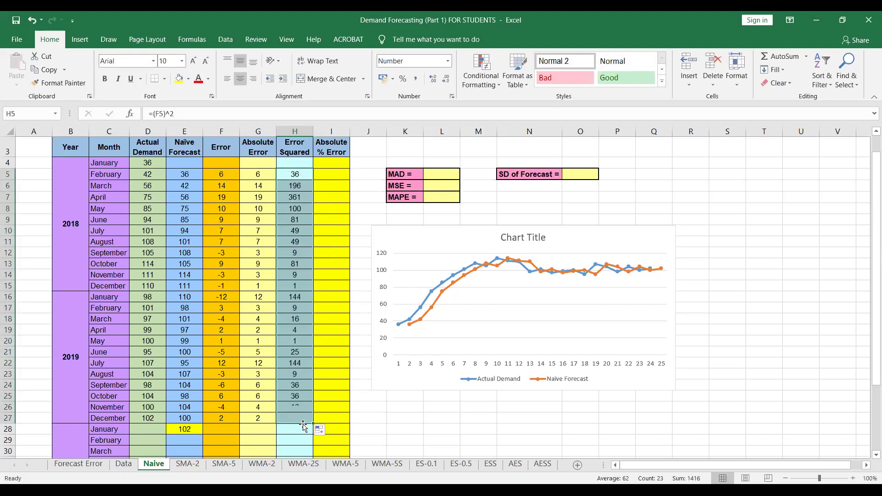
Calculate the absolute percentage error in I5 with =(G5/D5) and copy the formula down through I27.
{"action": "left_click", "coordinate": [324, 173]}
{"action": "type", "text": "=("}
{"action": "left_click", "coordinate": [262, 175]}
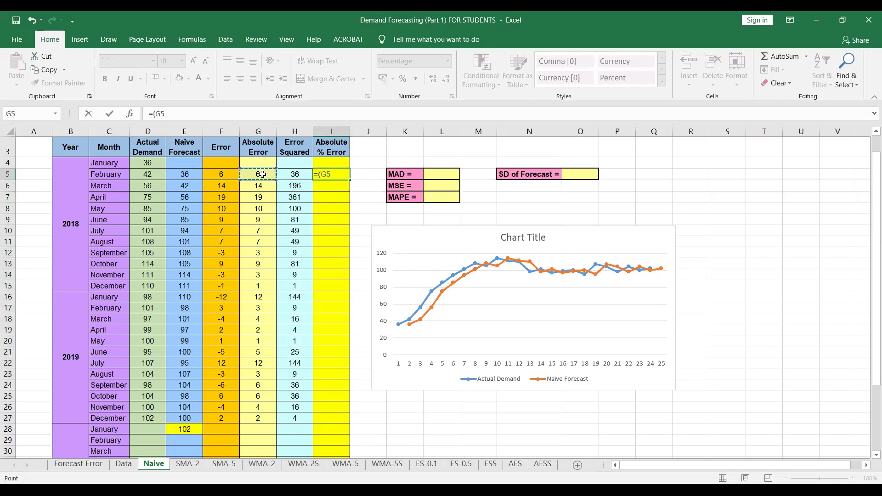
{"action": "type", "text": "/"}
{"action": "left_click", "coordinate": [148, 174]}
{"action": "type", "text": ")"}
{"action": "key", "text": "Return"}
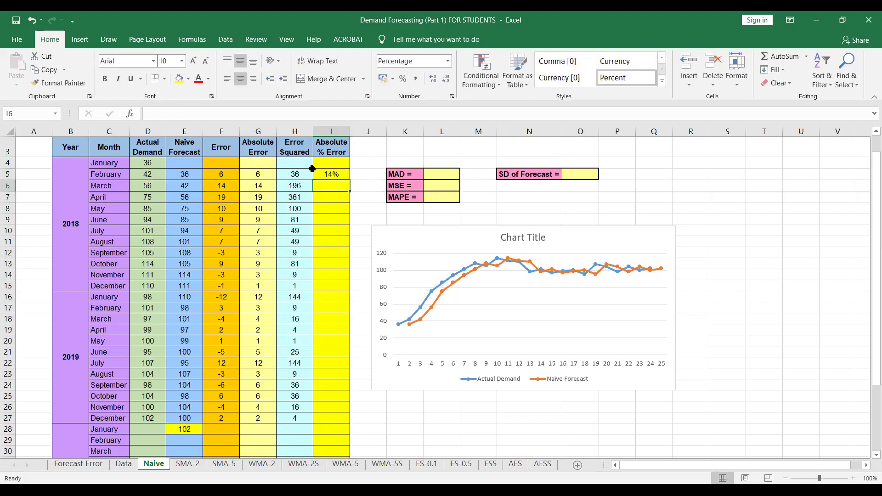
{"action": "left_click", "coordinate": [327, 172]}
{"action": "left_click_drag", "start_coordinate": [350, 180], "coordinate": [341, 424]}
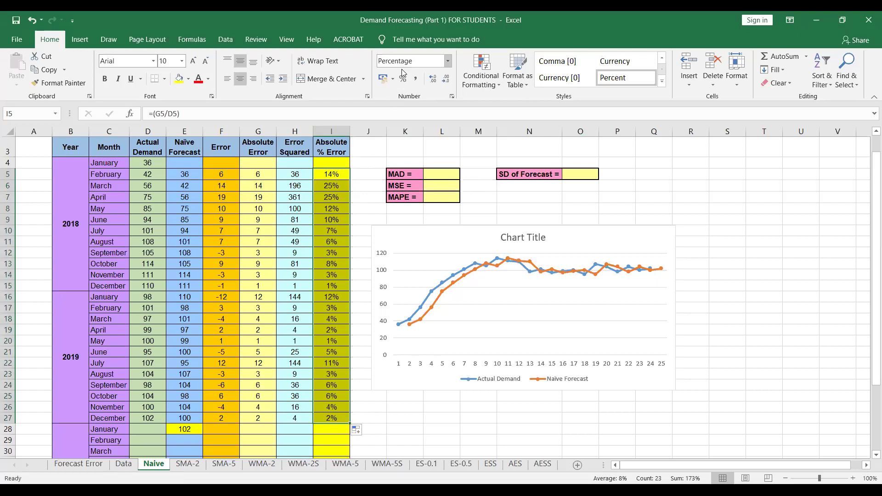
Calculate the MAD in L5 with =AVERAGE(G5:G27) and format it to one decimal place.
{"action": "left_click", "coordinate": [431, 176]}
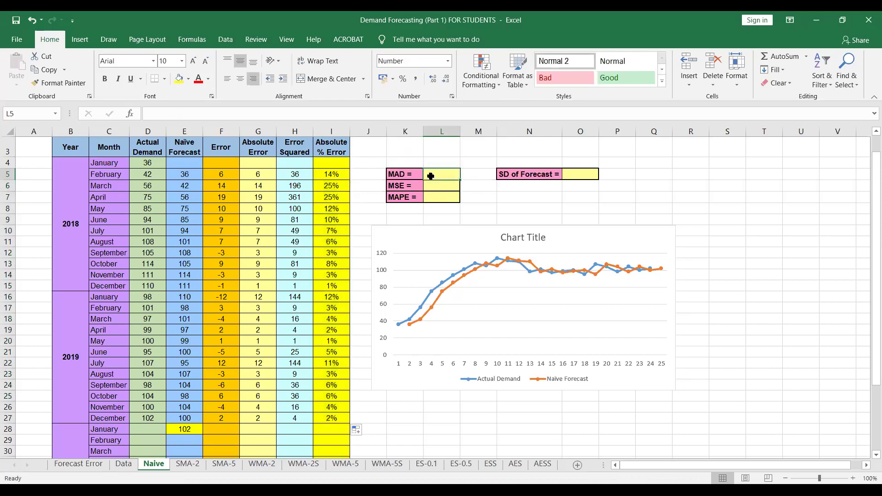
{"action": "type", "text": "="}
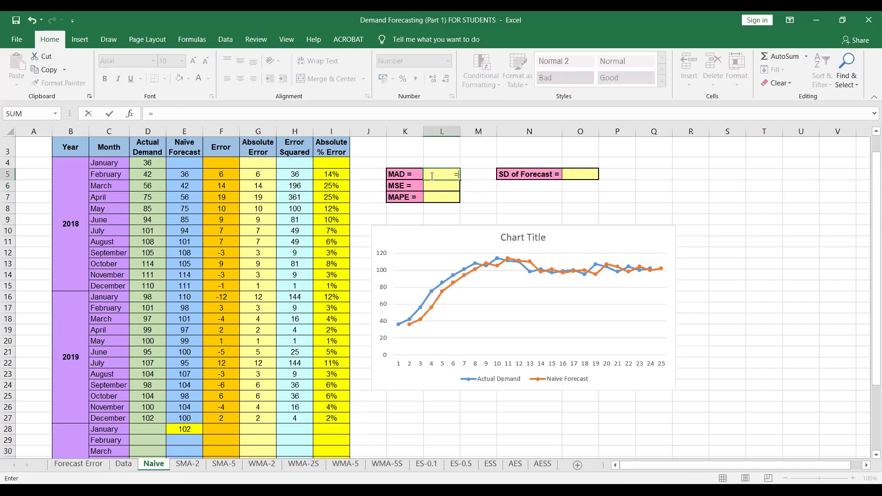
{"action": "type", "text": "average"}
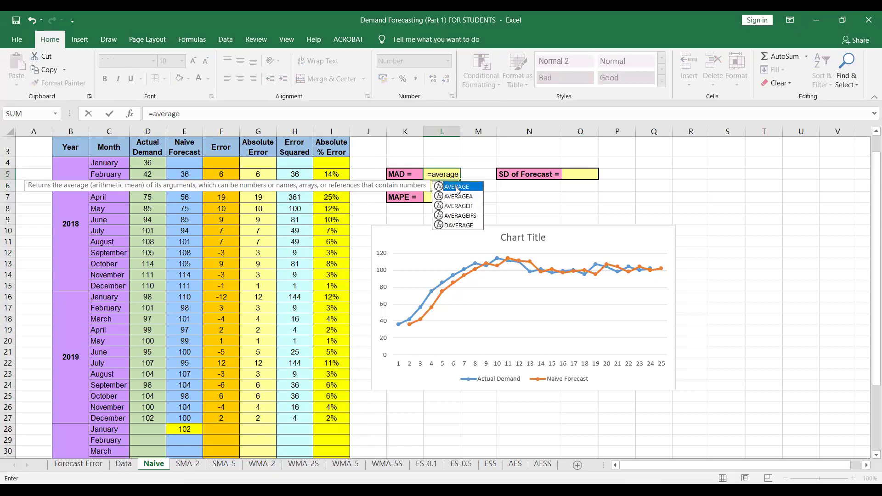
{"action": "double_click", "coordinate": [458, 187]}
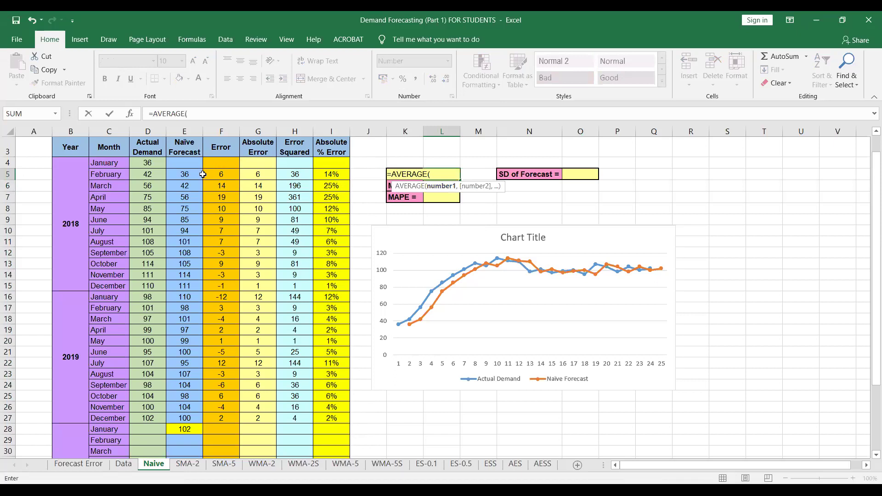
{"action": "left_click", "coordinate": [251, 176]}
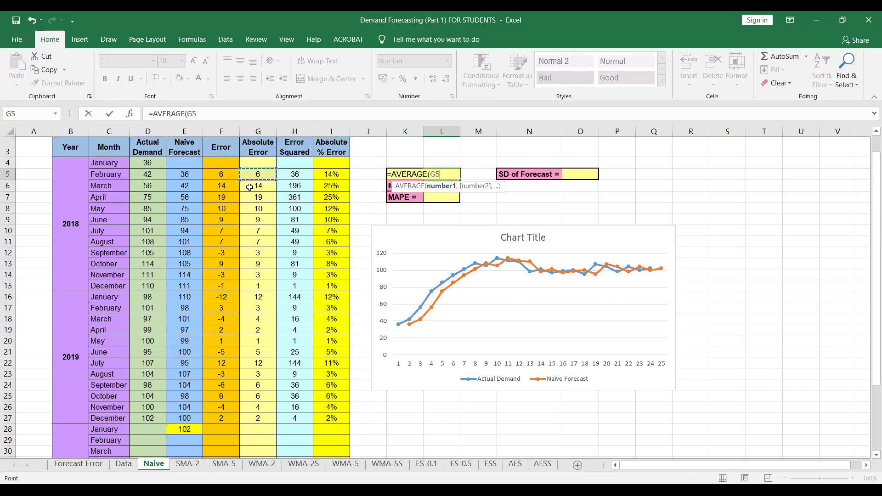
{"action": "left_click_drag", "start_coordinate": [252, 174], "coordinate": [254, 293]}
{"action": "left_click_drag", "start_coordinate": [258, 352], "coordinate": [254, 415]}
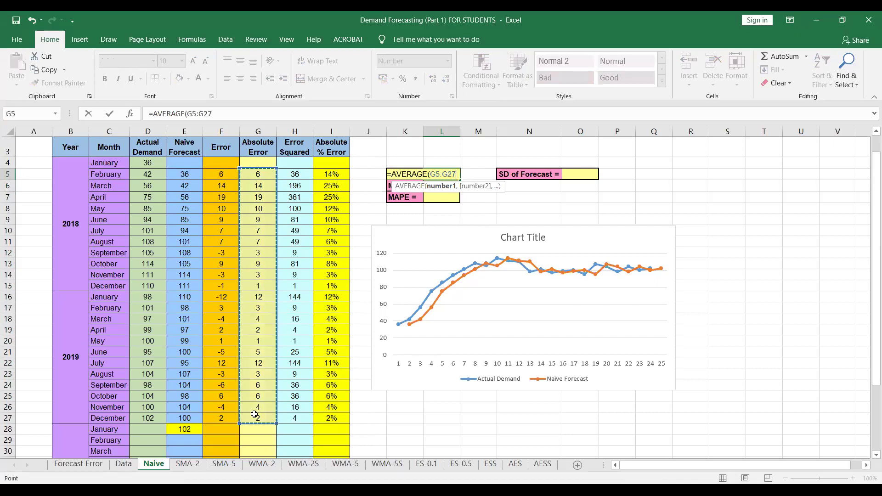
{"action": "type", "text": ")"}
{"action": "key", "text": "Return"}
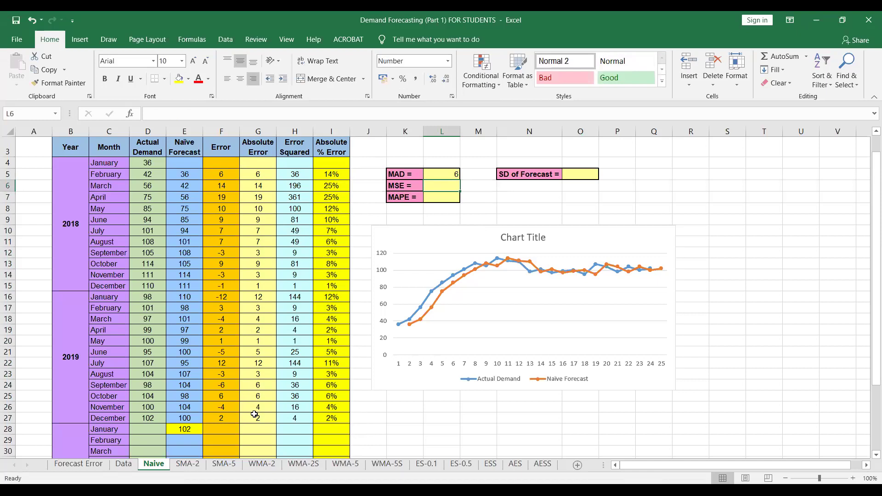
{"action": "left_click", "coordinate": [448, 174]}
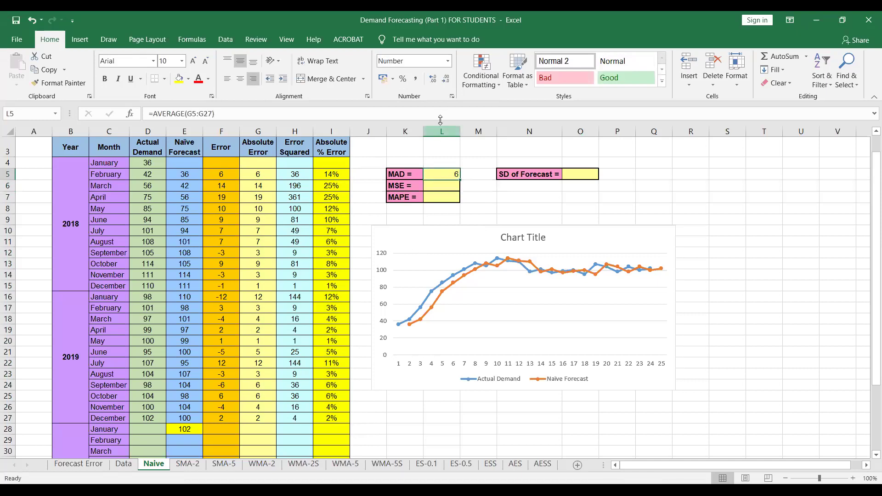
{"action": "left_click", "coordinate": [433, 78]}
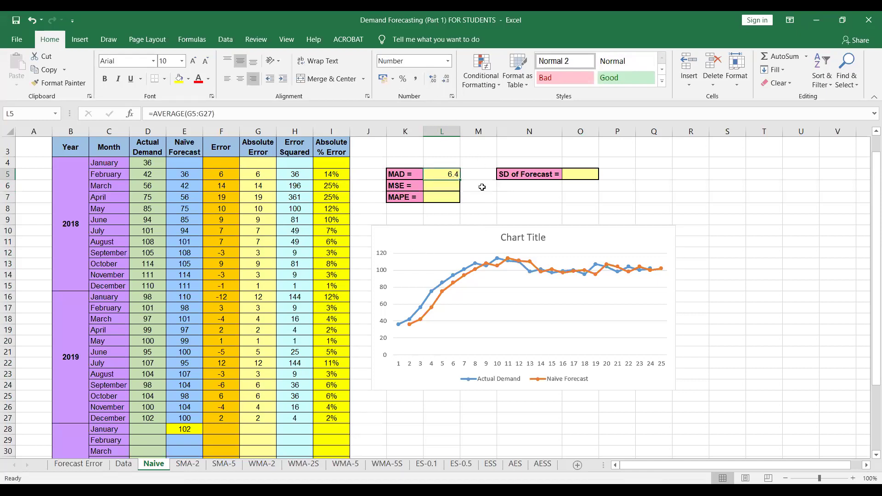
Calculate the MSE in L6 with =AVERAGE(H5:H27) and format it to one decimal place.
{"action": "left_click", "coordinate": [444, 185]}
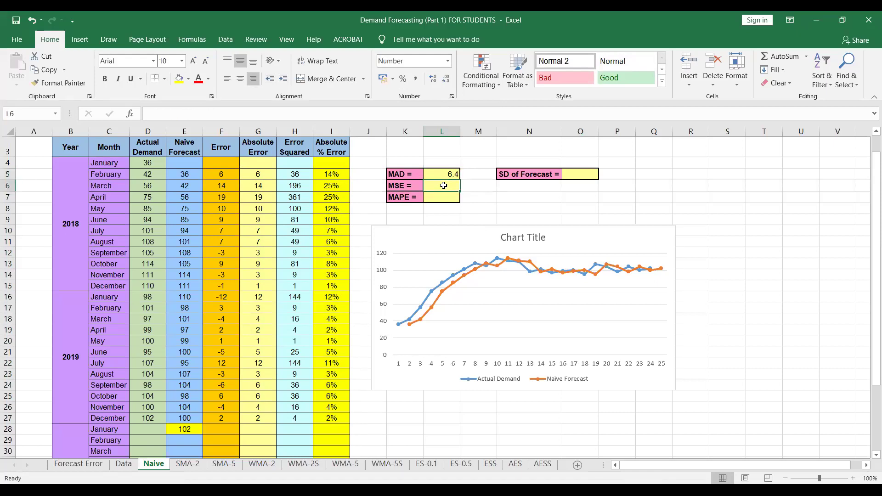
{"action": "type", "text": "="}
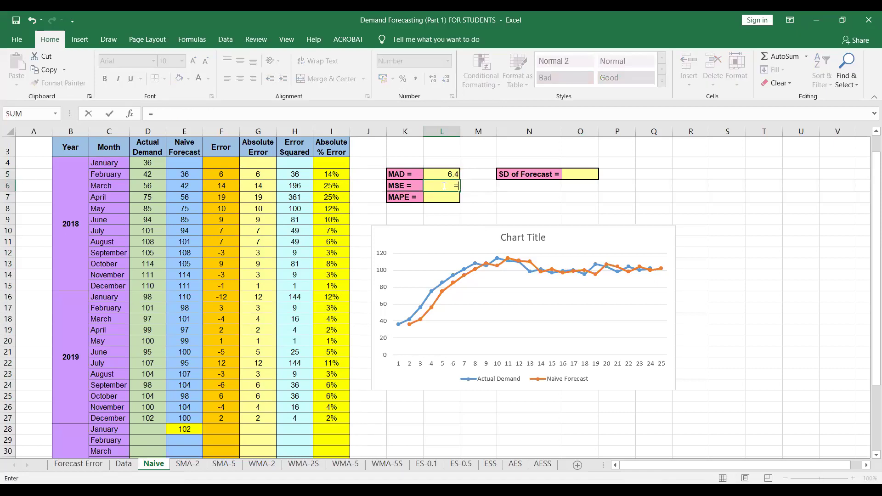
{"action": "type", "text": "ave"}
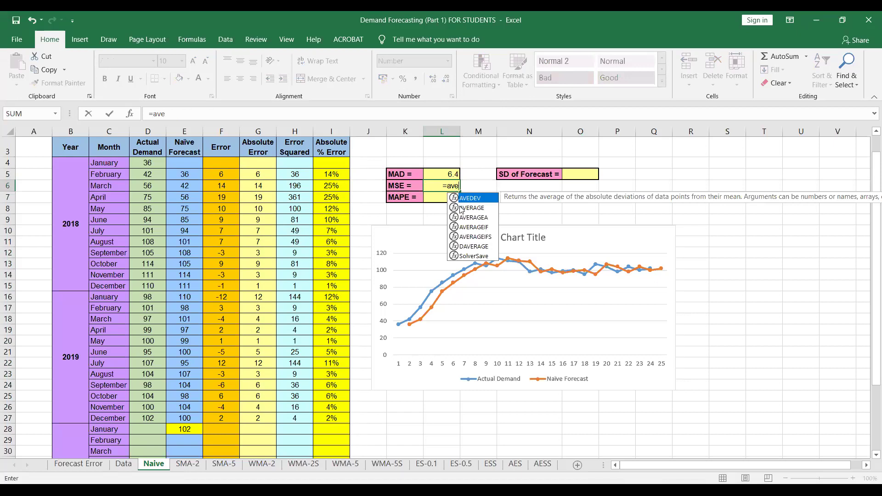
{"action": "key", "text": "Down"}
{"action": "key", "text": "Tab"}
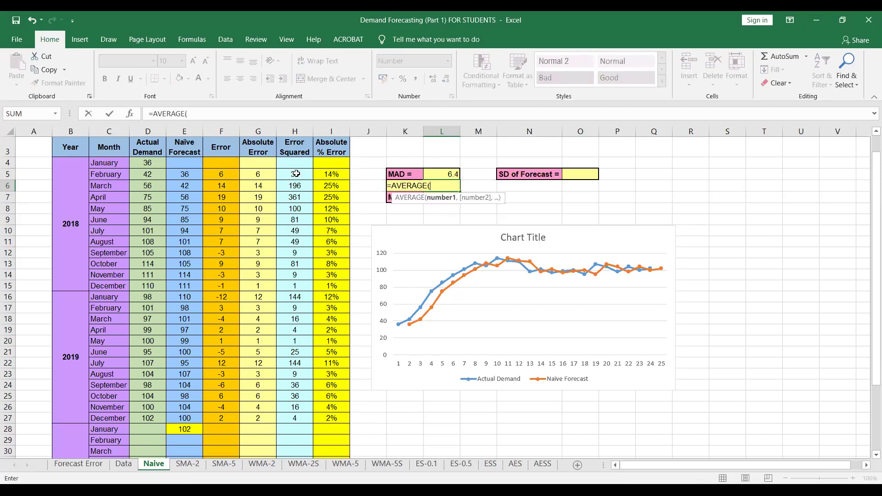
{"action": "left_click", "coordinate": [294, 175]}
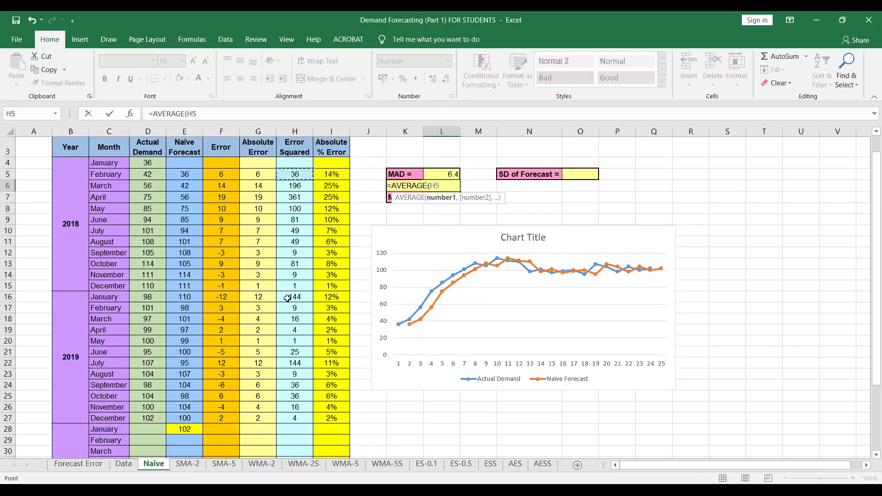
{"action": "left_click", "coordinate": [290, 419], "text": "shift"}
{"action": "type", "text": ")"}
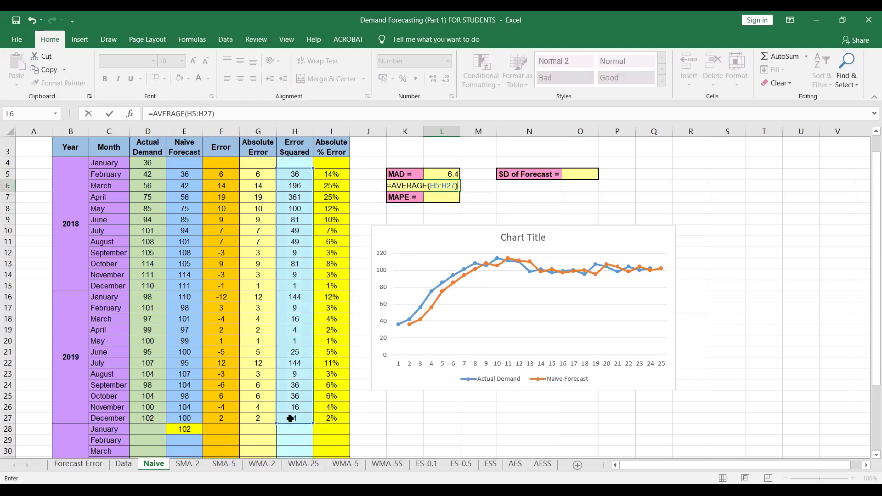
{"action": "key", "text": "Return"}
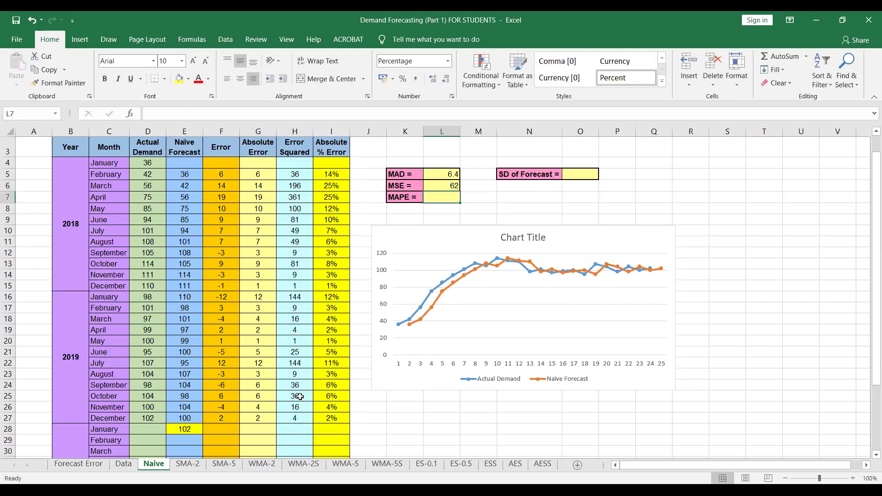
{"action": "left_click", "coordinate": [450, 187]}
{"action": "left_click", "coordinate": [434, 79]}
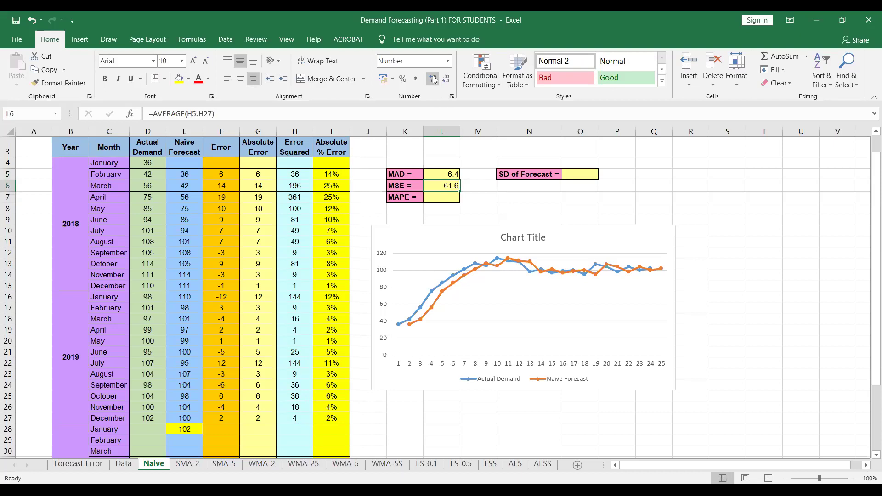
Calculate the MAPE in L7 with =AVERAGE(I5:I27).
{"action": "left_click", "coordinate": [440, 195]}
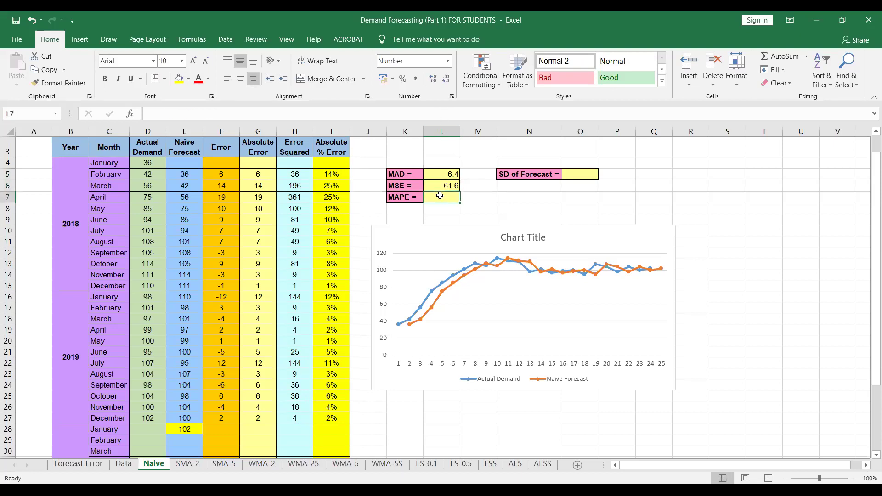
{"action": "type", "text": "="}
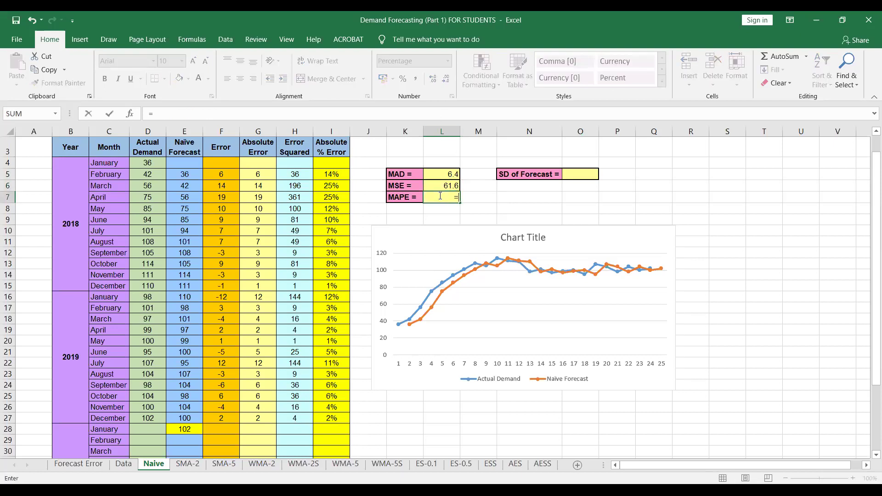
{"action": "type", "text": "aver"}
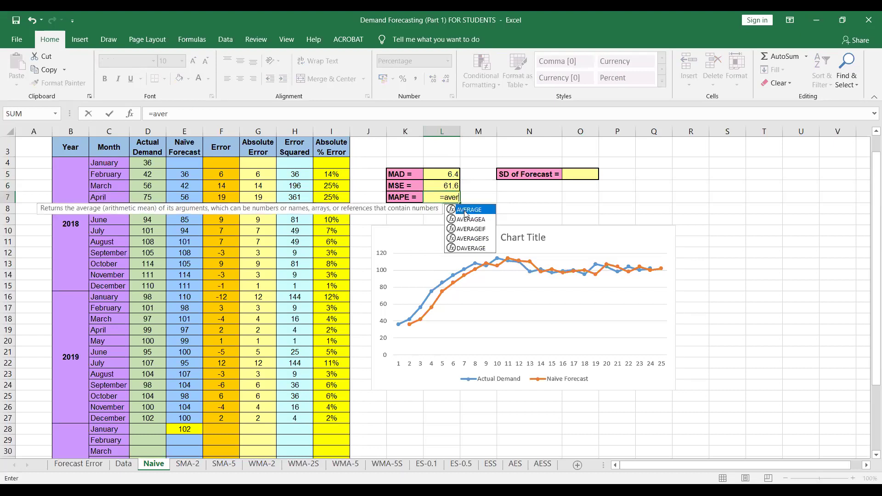
{"action": "double_click", "coordinate": [465, 211]}
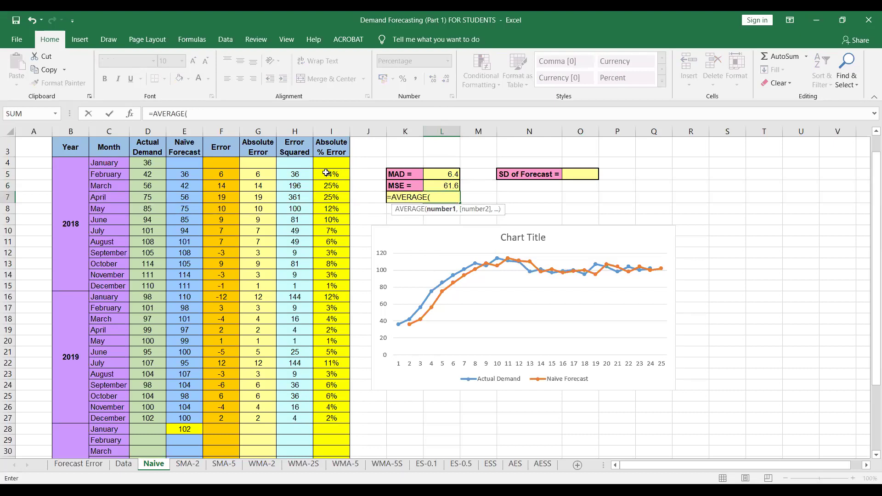
{"action": "left_click", "coordinate": [325, 171]}
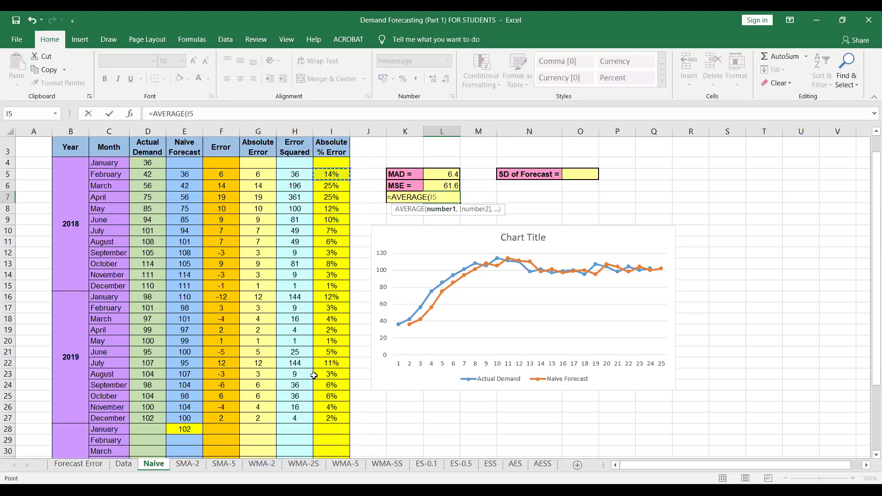
{"action": "left_click", "coordinate": [315, 414], "text": "shift"}
{"action": "type", "text": ")"}
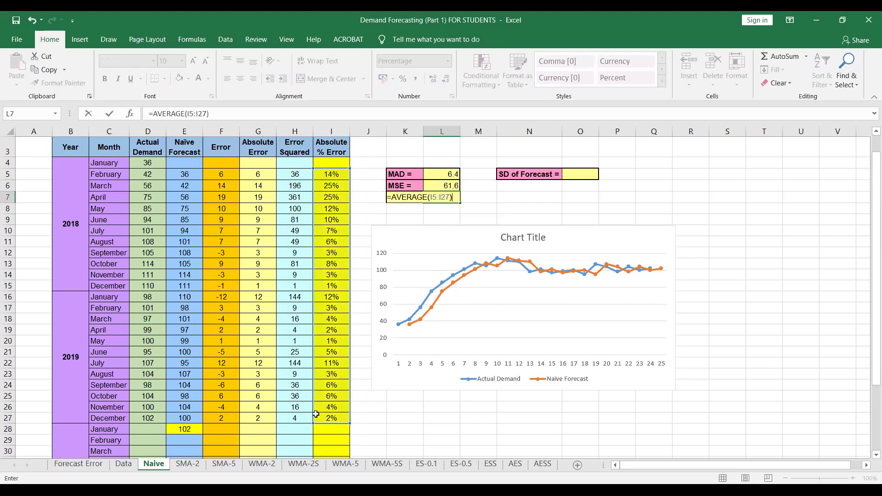
{"action": "key", "text": "Return"}
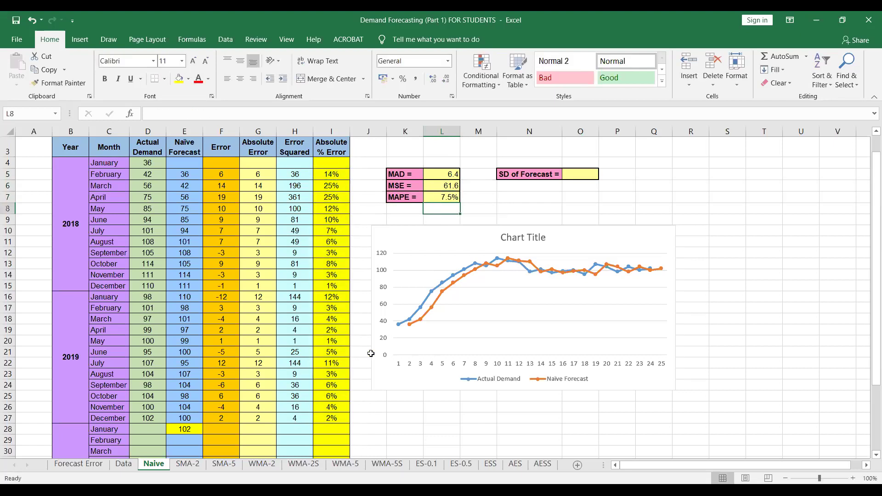
{"action": "left_click", "coordinate": [732, 178]}
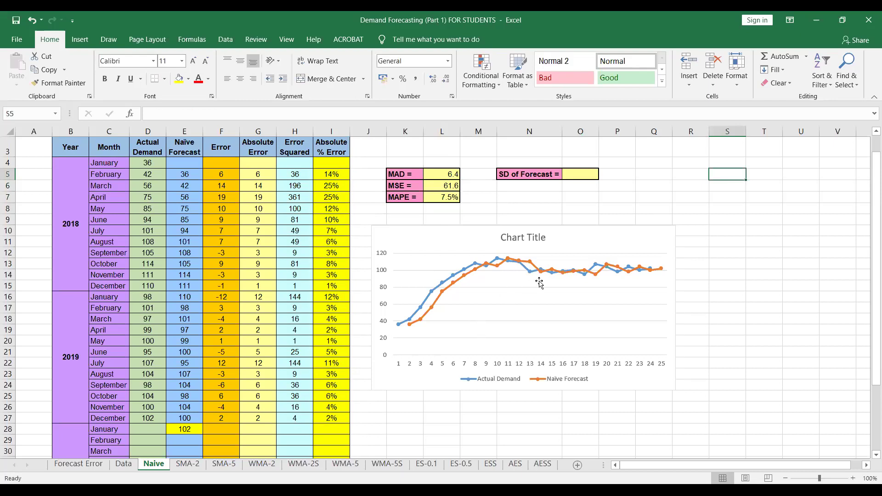